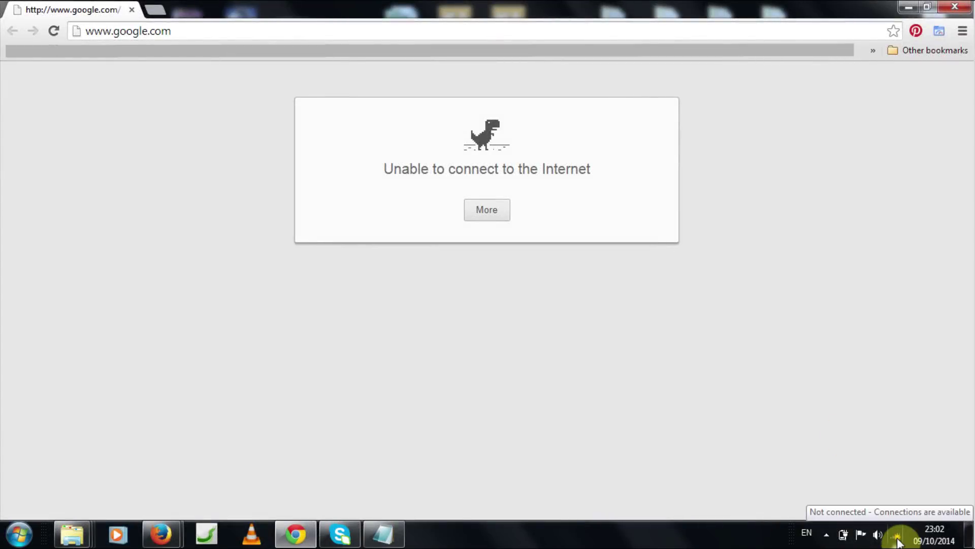
# Choose TP-LINK_2.4GHz_59EA36 from the available wireless networks and connect to it
pyautogui.click(898, 538)
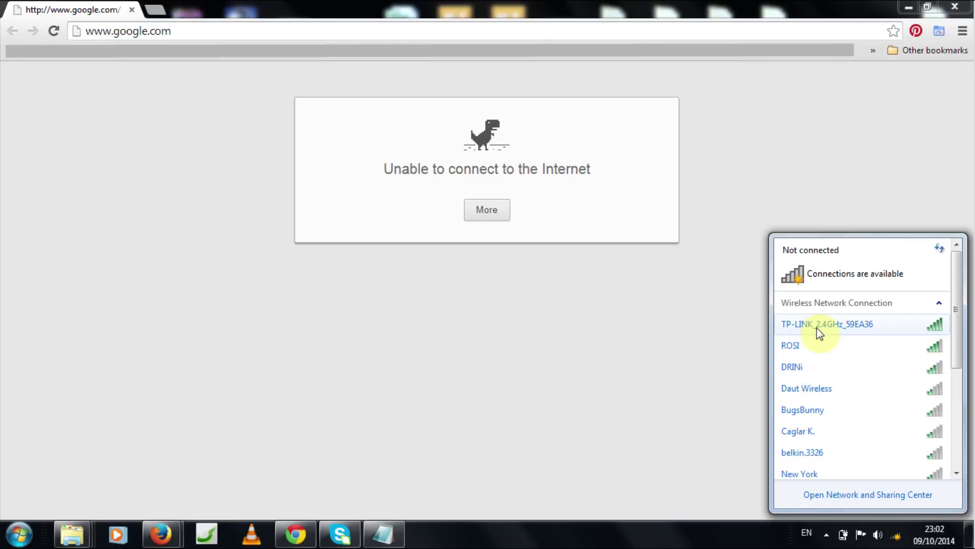
pyautogui.click(849, 328)
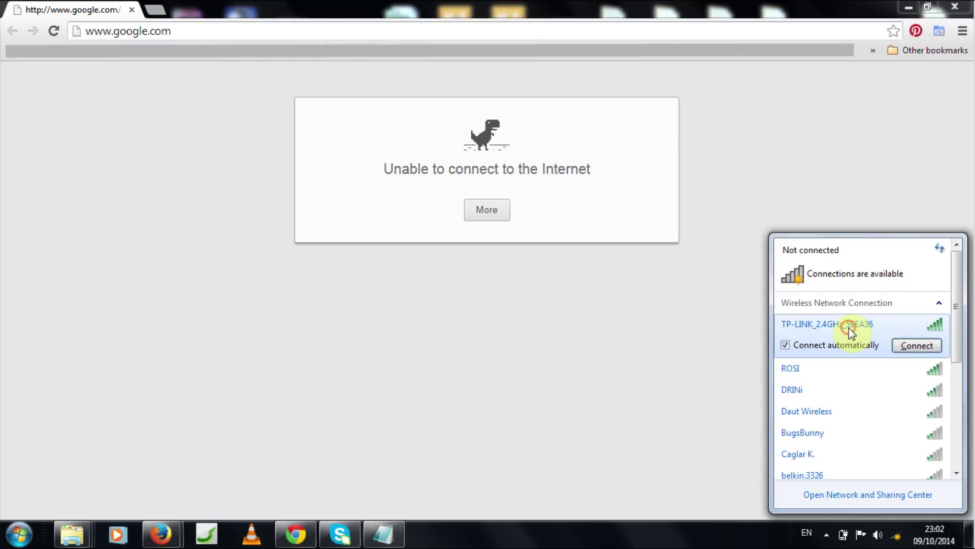
pyautogui.click(915, 346)
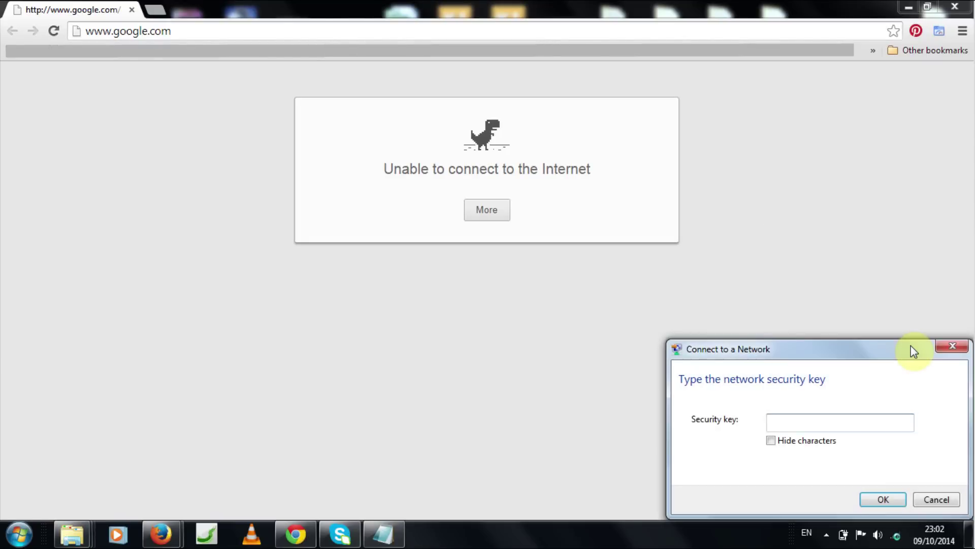
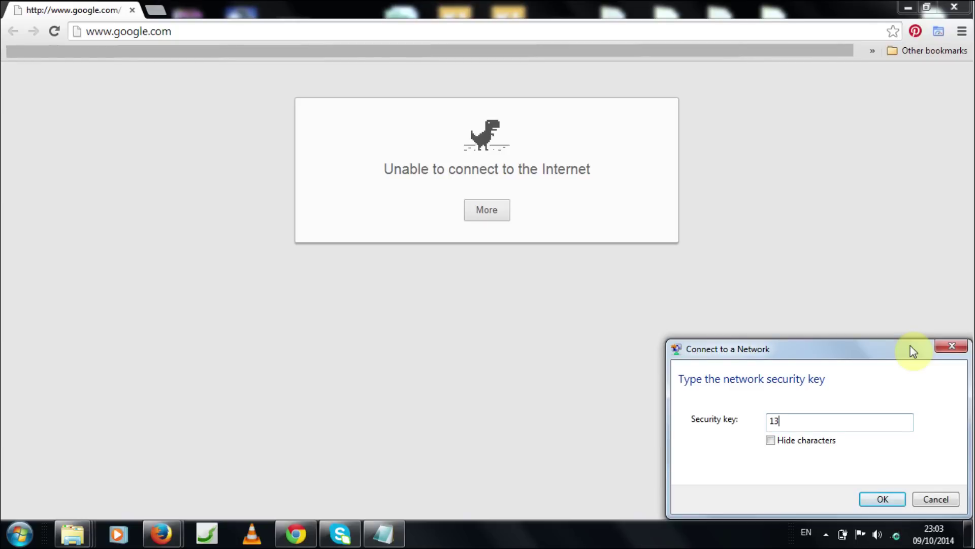
# Submit the router's security key with Hide characters ticked to join TP-LINK_2.4GHz_59EA36
pyautogui.click(828, 446)
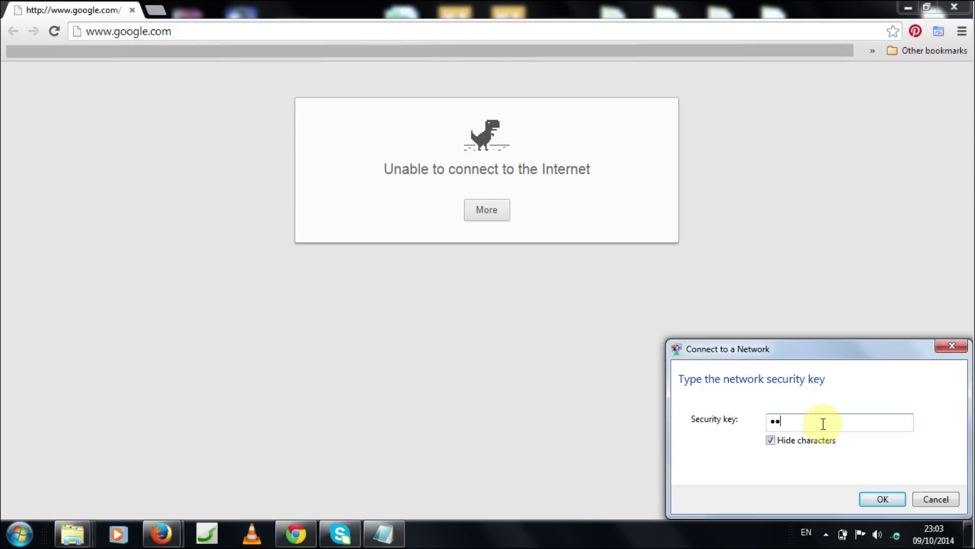
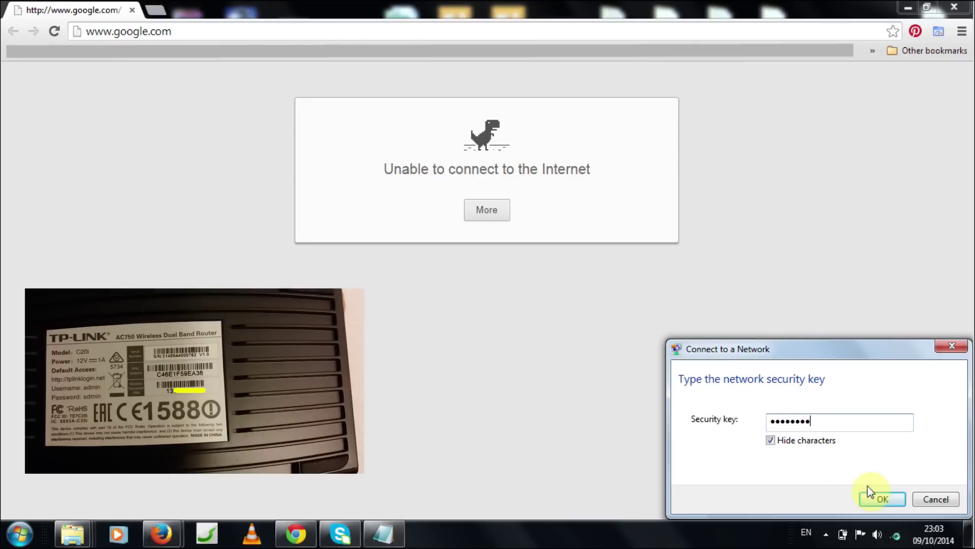
pyautogui.click(883, 498)
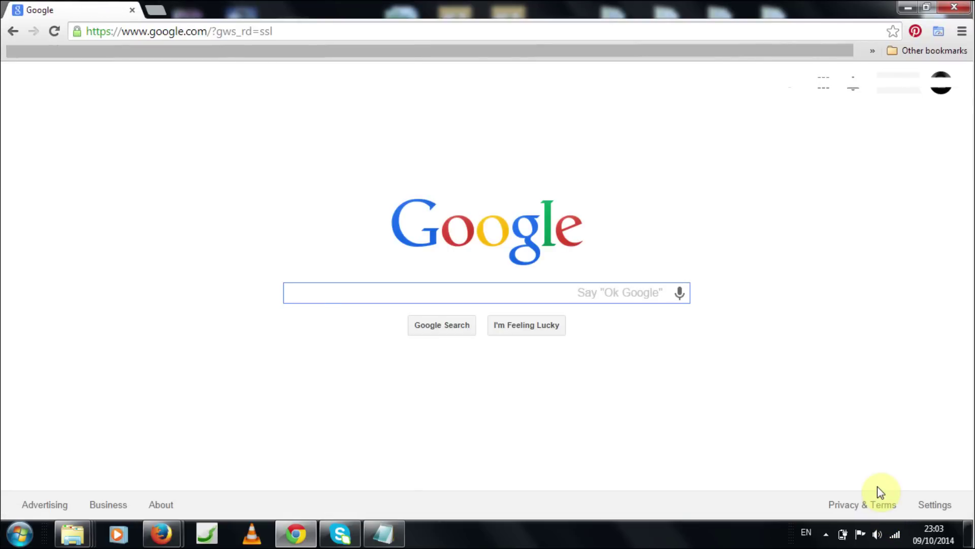
pyautogui.click(895, 533)
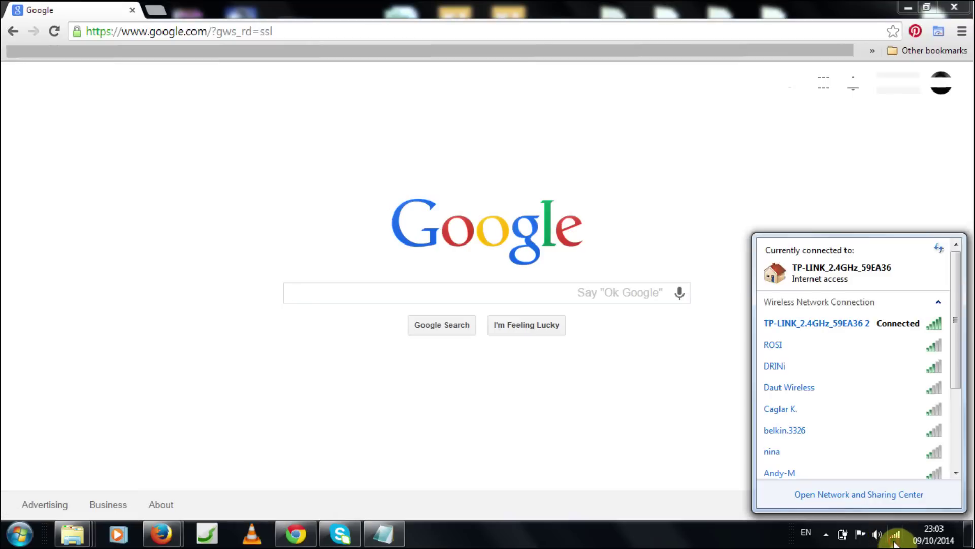
pyautogui.click(845, 328)
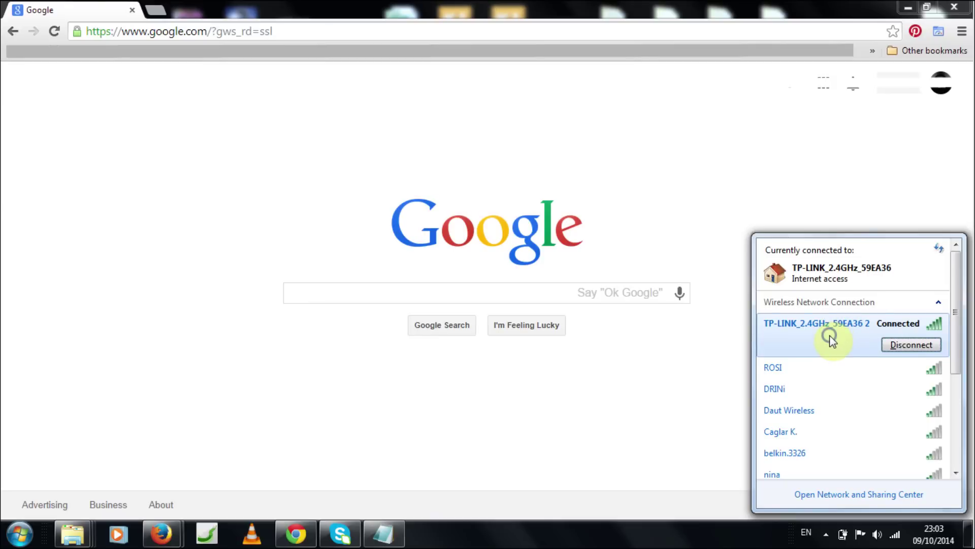
pyautogui.rightClick(830, 335)
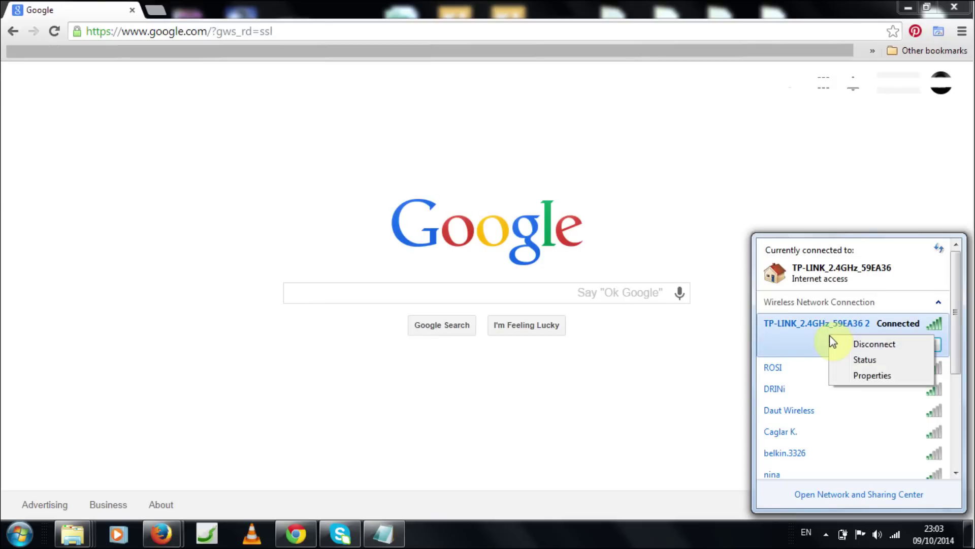
pyautogui.click(850, 359)
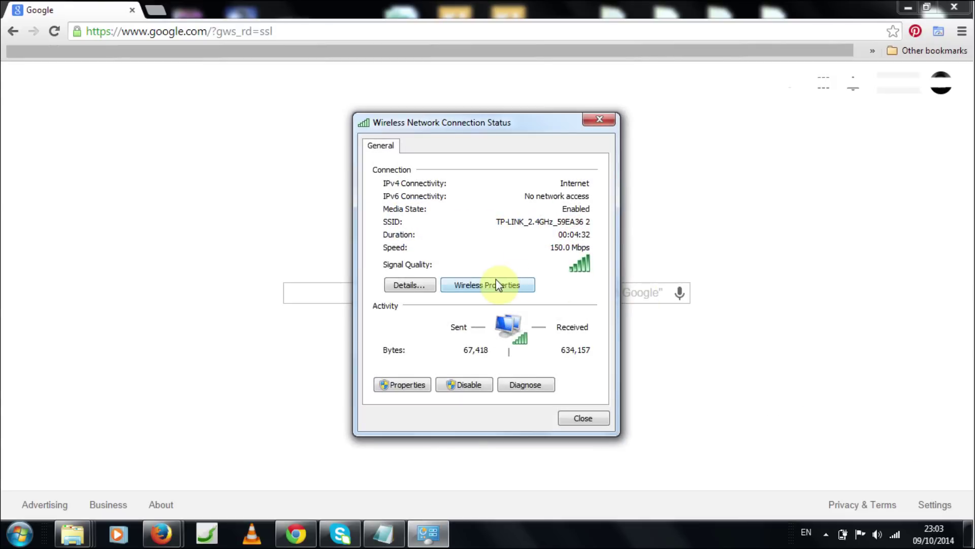
pyautogui.click(408, 285)
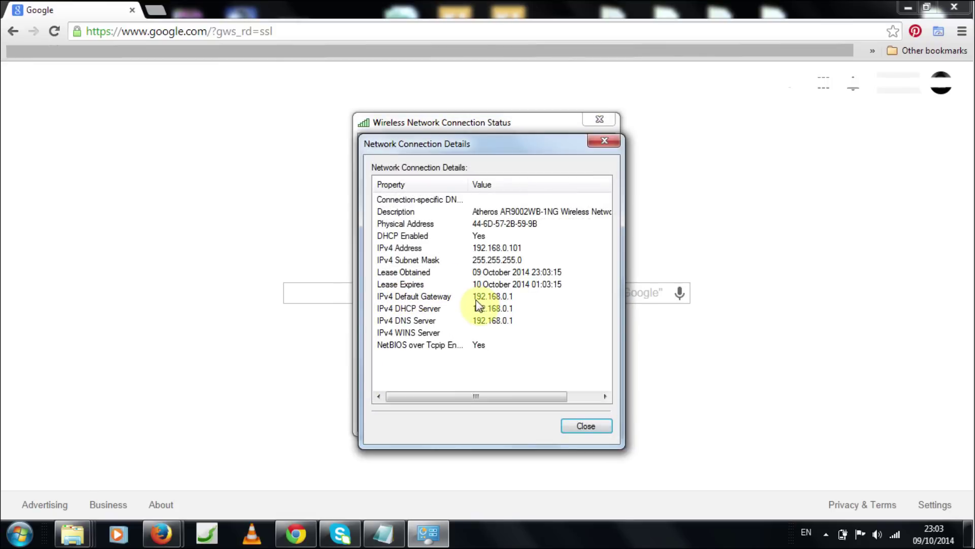
pyautogui.click(475, 295)
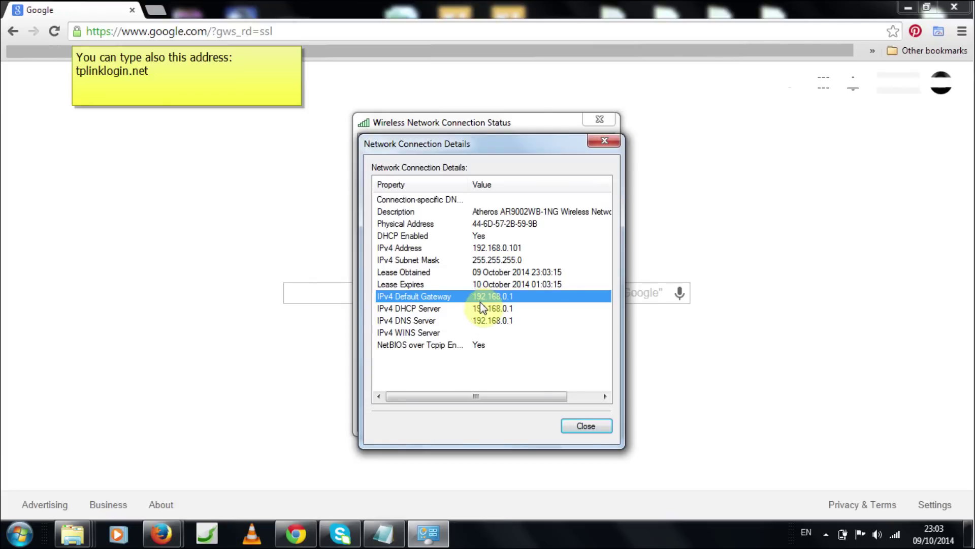
pyautogui.click(586, 426)
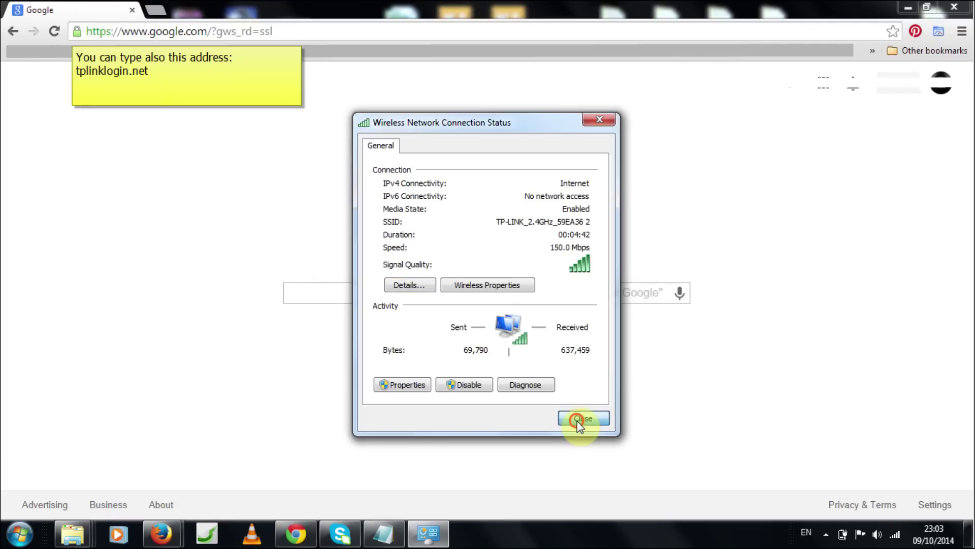
pyautogui.click(581, 420)
pyautogui.click(291, 32)
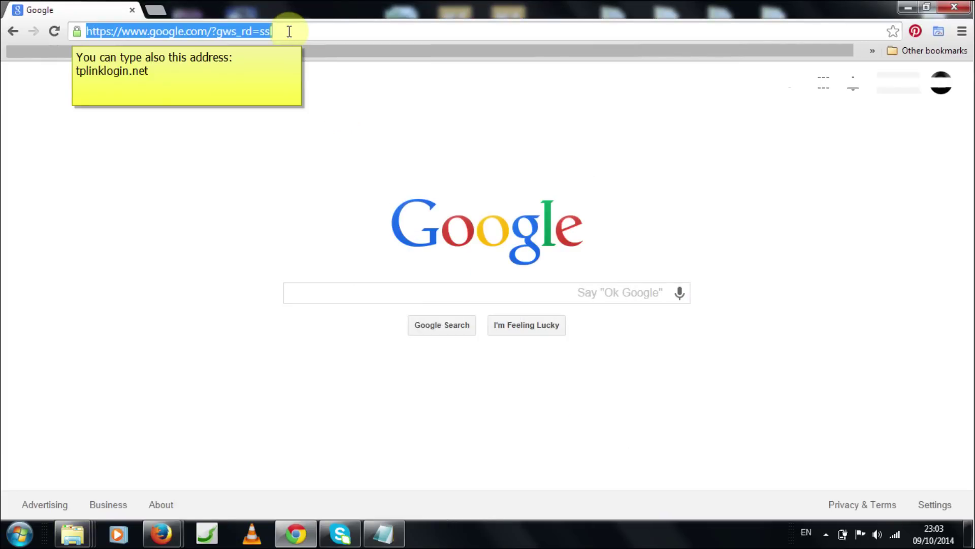
pyautogui.write('192.168.')
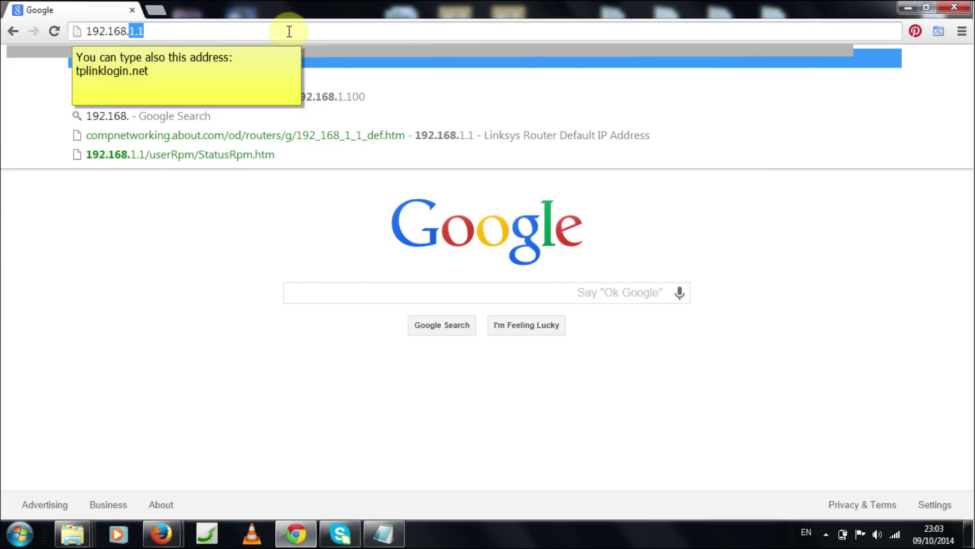
pyautogui.write('0.1')
pyautogui.press('Return')
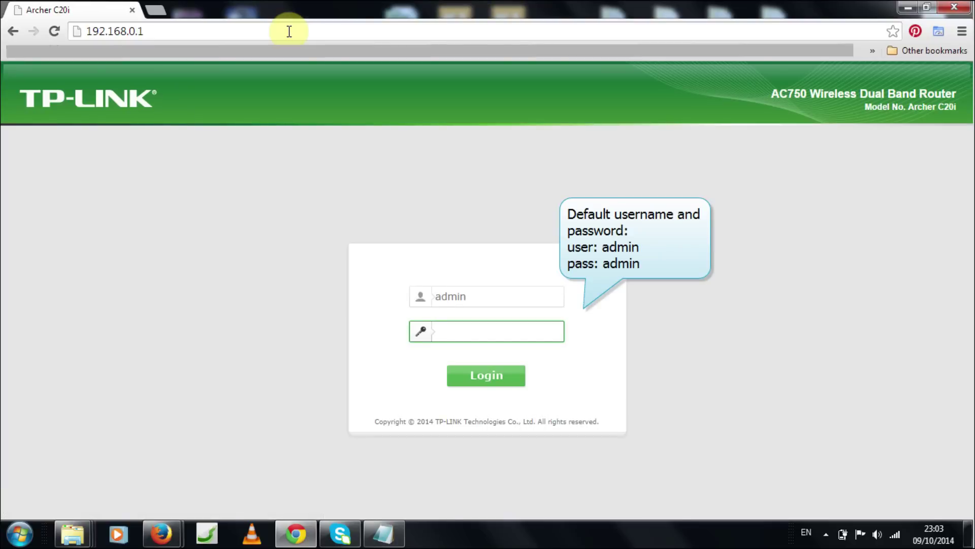
pyautogui.press('Return')
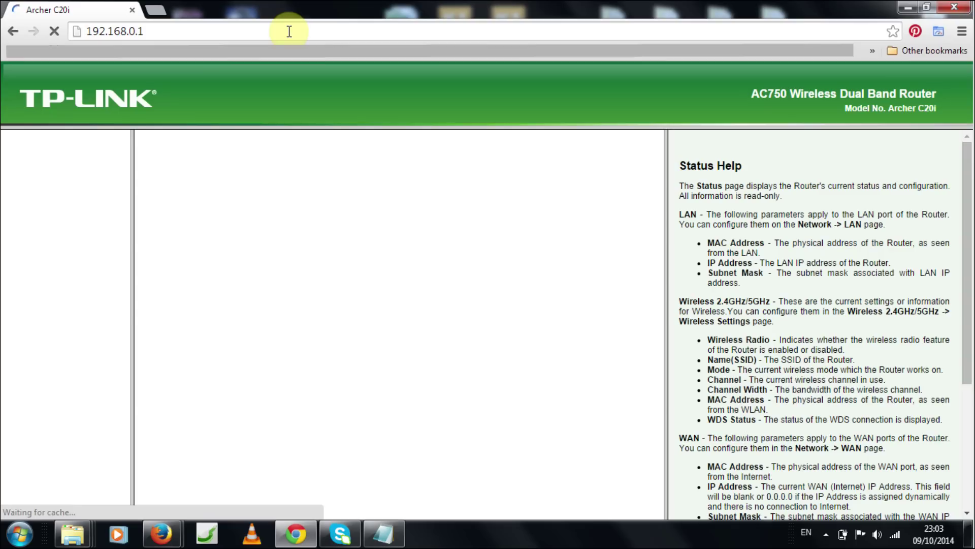